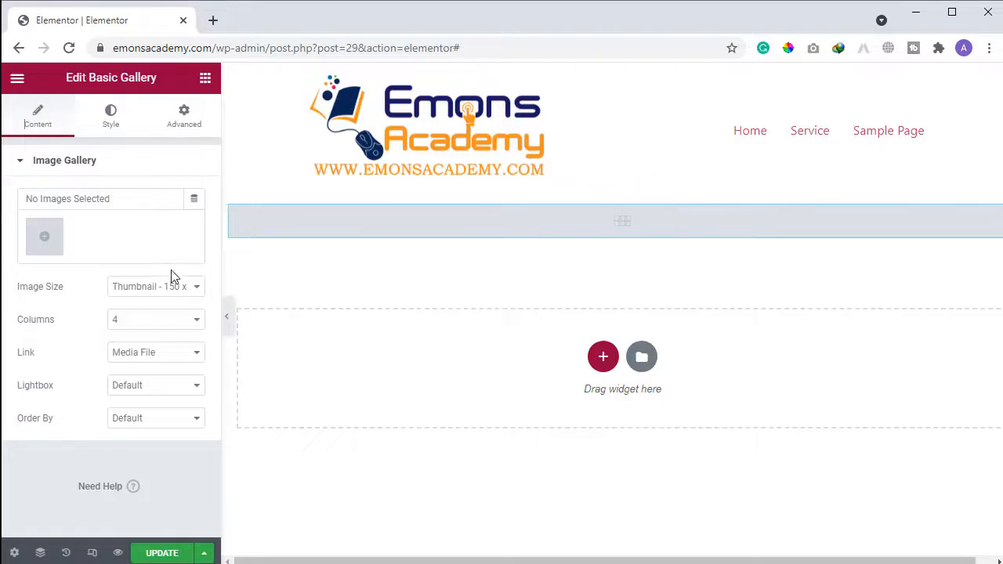
# Step: Start uploading files for the Basic Gallery's images and browse to the Downloads folder
pyautogui.click(47, 239)
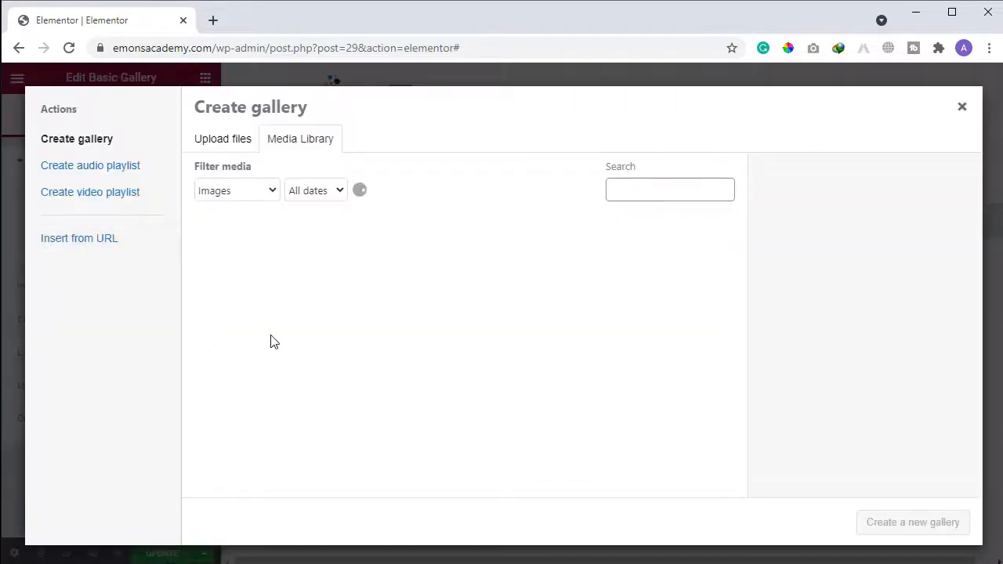
pyautogui.click(238, 144)
pyautogui.click(549, 333)
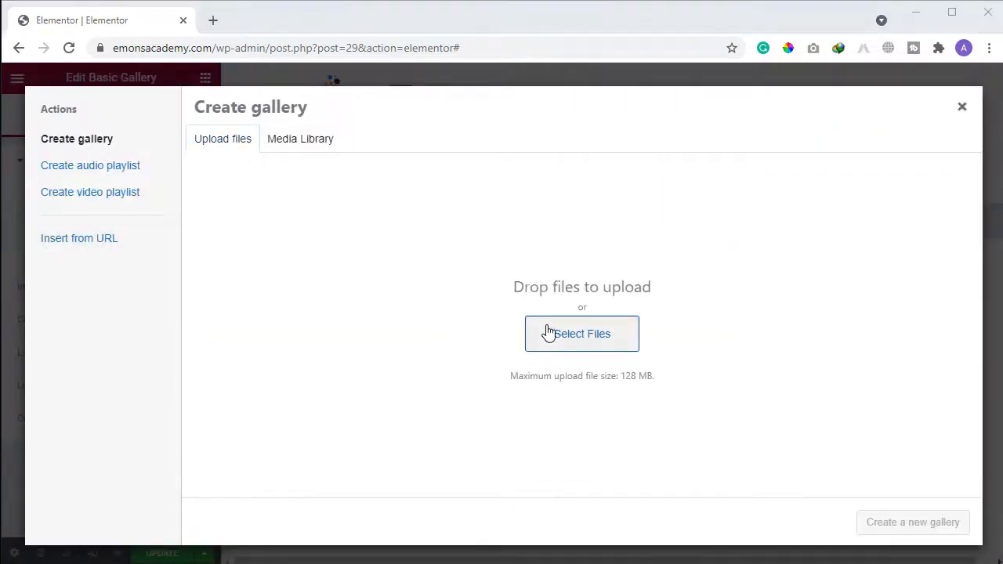
pyautogui.scroll(-2, 79, 250)
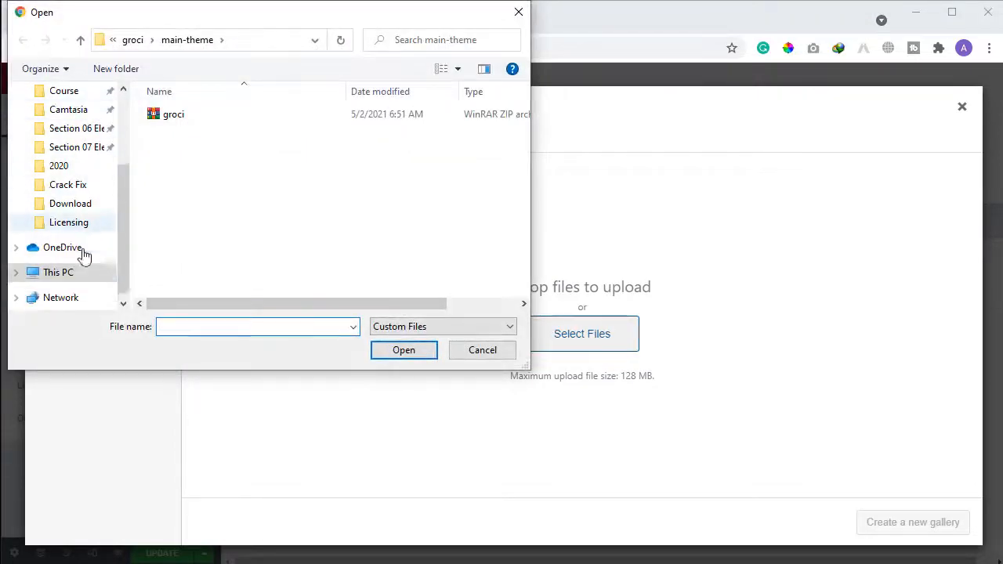
pyautogui.scroll(3, 75, 235)
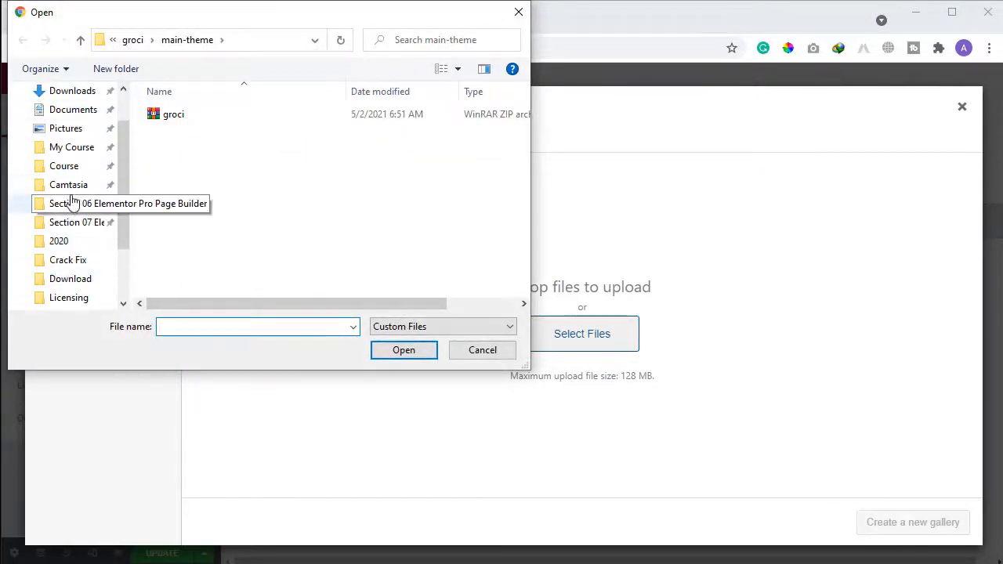
pyautogui.click(70, 280)
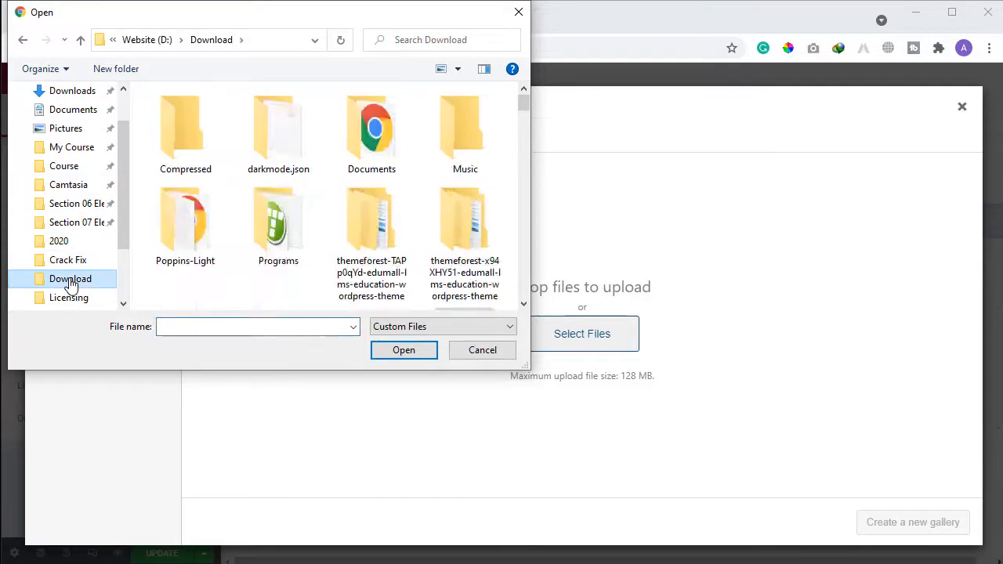
pyautogui.scroll(2, 35, 165)
pyautogui.click(61, 142)
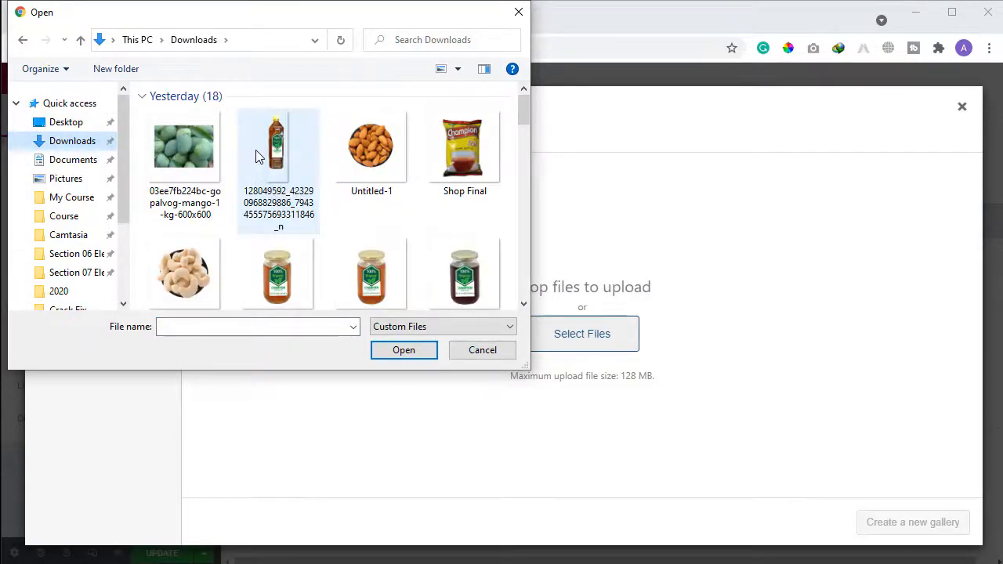
# Step: Upload the bottled oil, Untitled-1, Shop Final, BSH COVER, SHOP LFH, SHOP MH, Cashew and MUSTARD OIL COVER images
pyautogui.click(258, 157)
pyautogui.keyDown('ctrl'); pyautogui.click(340, 157); pyautogui.keyUp('ctrl')
pyautogui.keyDown('ctrl'); pyautogui.click(472, 149); pyautogui.keyUp('ctrl')
pyautogui.keyDown('ctrl'); pyautogui.click(471, 249); pyautogui.keyUp('ctrl')
pyautogui.keyDown('ctrl'); pyautogui.click(368, 271); pyautogui.keyUp('ctrl')
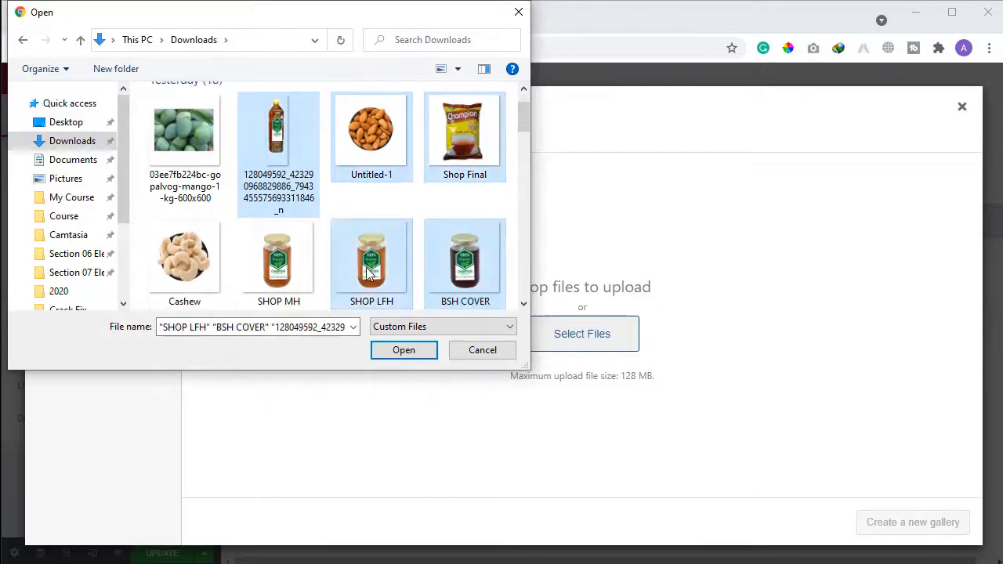
pyautogui.keyDown('ctrl'); pyautogui.click(278, 263); pyautogui.keyUp('ctrl')
pyautogui.keyDown('ctrl'); pyautogui.click(184, 258); pyautogui.keyUp('ctrl')
pyautogui.scroll(-2, 365, 237)
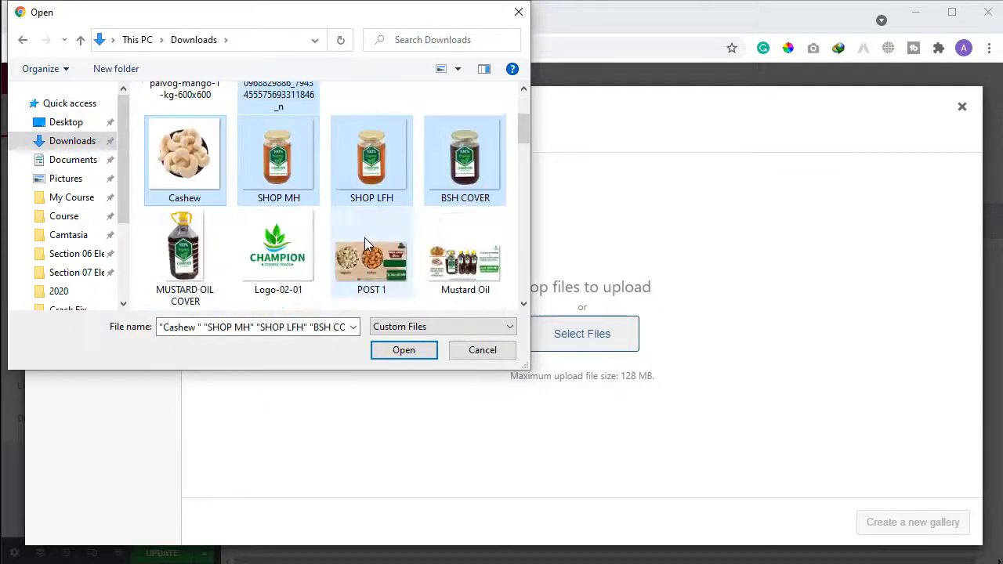
pyautogui.keyDown('ctrl'); pyautogui.click(174, 266); pyautogui.keyUp('ctrl')
pyautogui.click(423, 354)
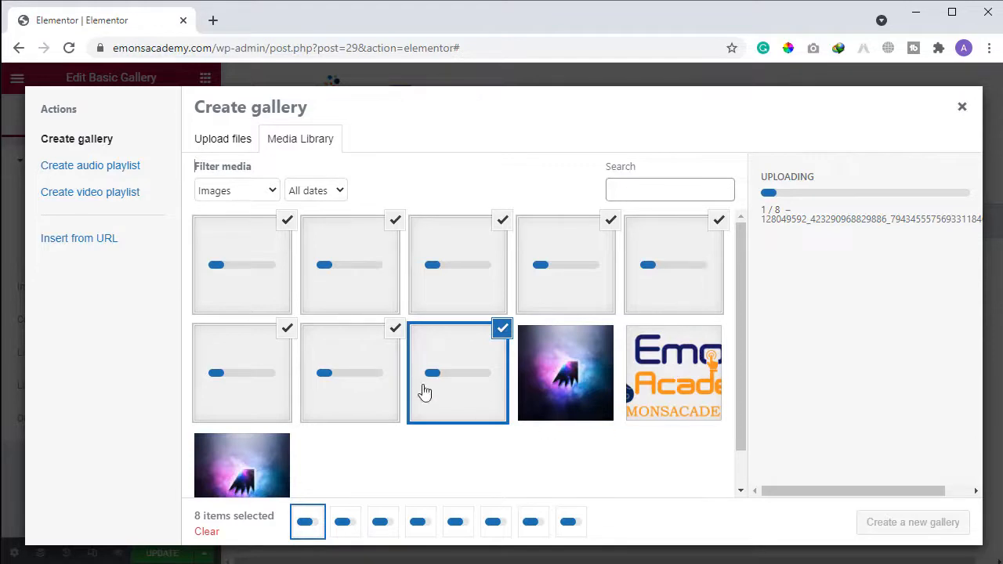
pyautogui.click(290, 286)
pyautogui.click(344, 286)
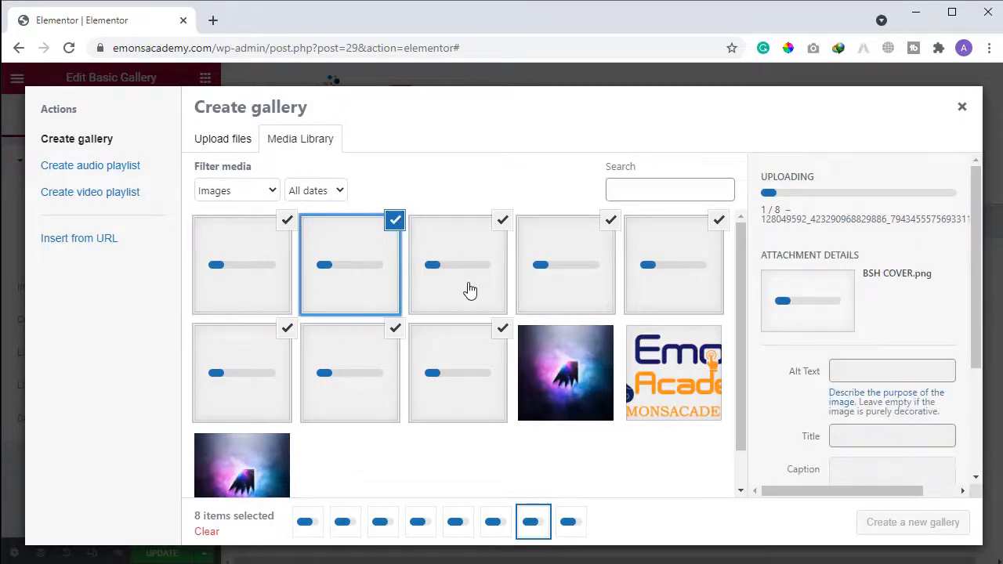
pyautogui.click(473, 291)
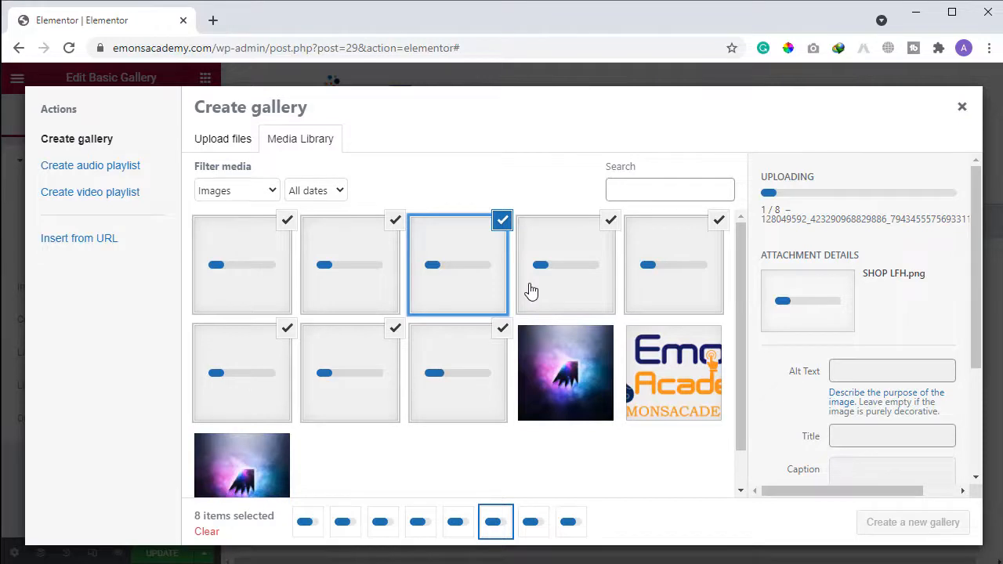
# Step: Search Google in a new browser tab for "img compressior" to find an image compression site
pyautogui.click(213, 20)
pyautogui.write('i')
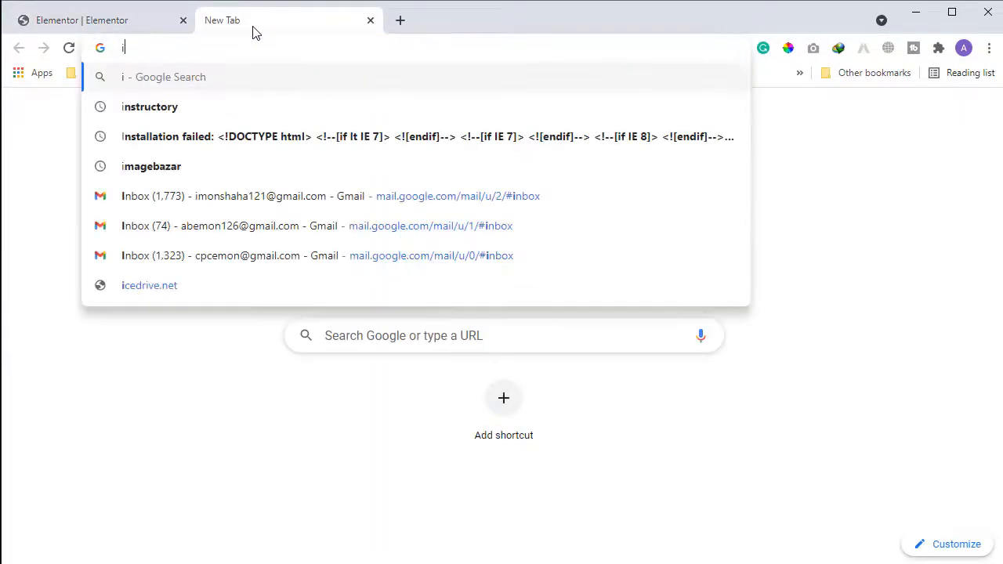
pyautogui.write('mg co')
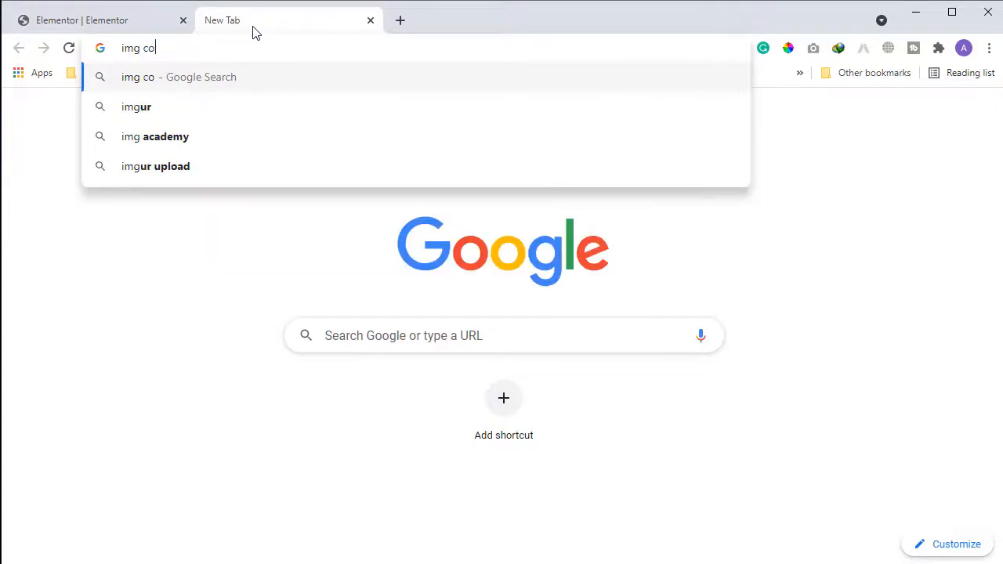
pyautogui.write('mpresi')
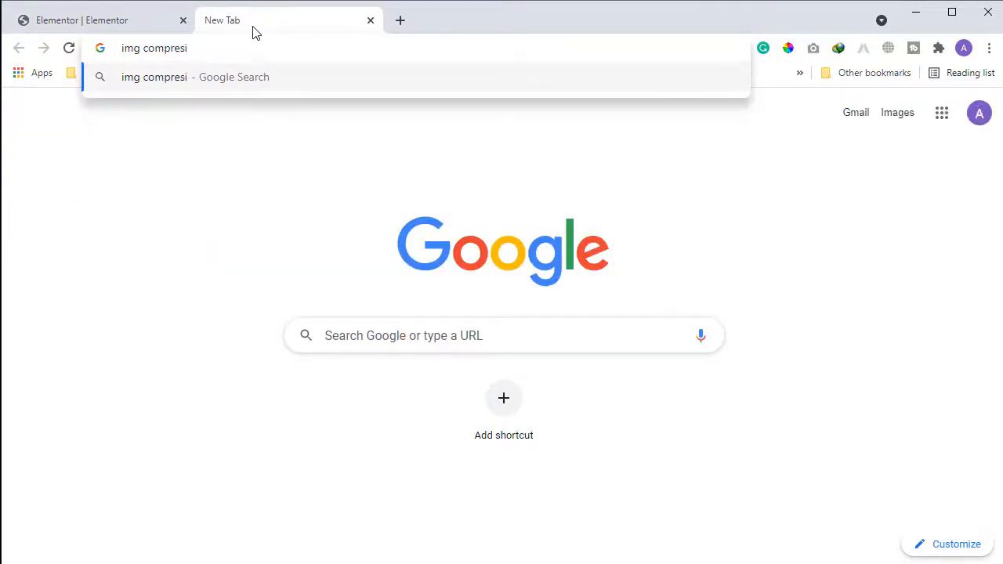
pyautogui.press('BackSpace')
pyautogui.write('sion')
pyautogui.press('Return')
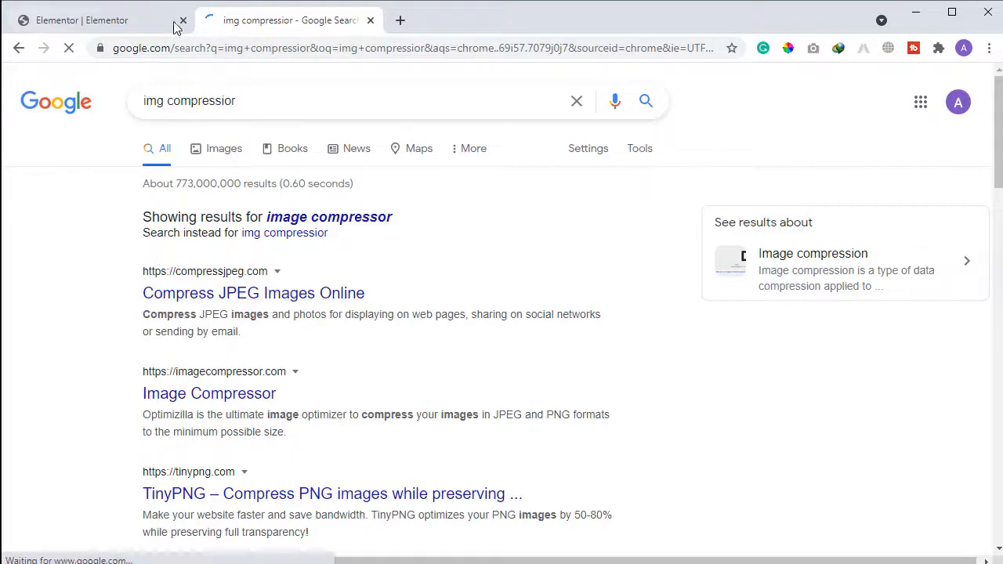
# Step: Check the upload progress of the gallery images in the Elementor media library
pyautogui.click(130, 25)
pyautogui.click(465, 371)
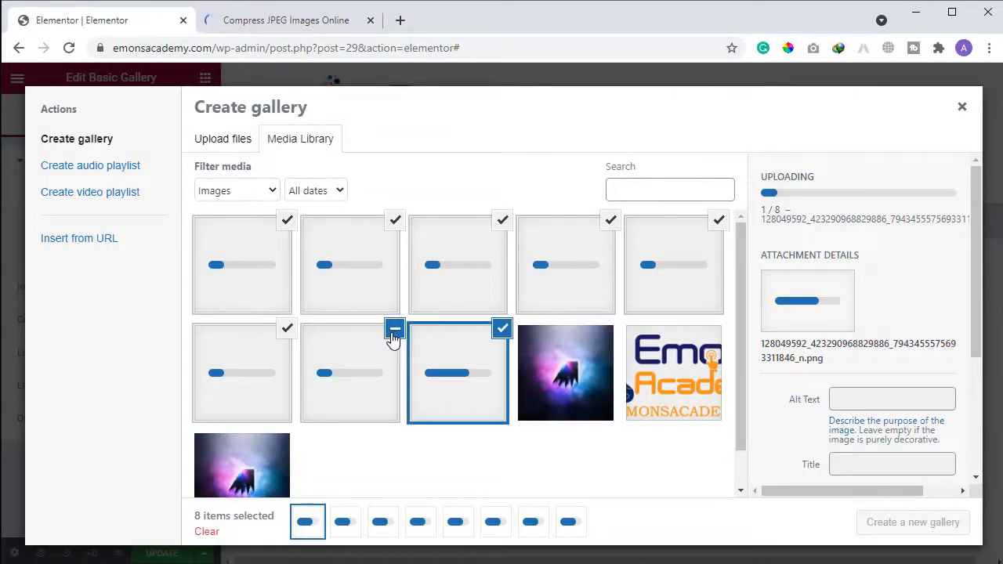
pyautogui.scroll(-1, 595, 388)
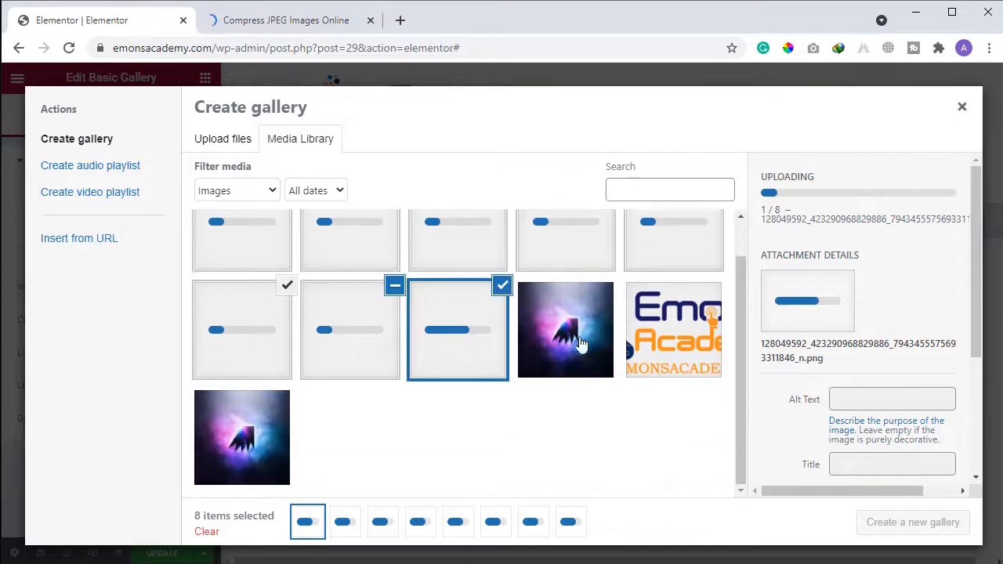
pyautogui.scroll(1, 486, 298)
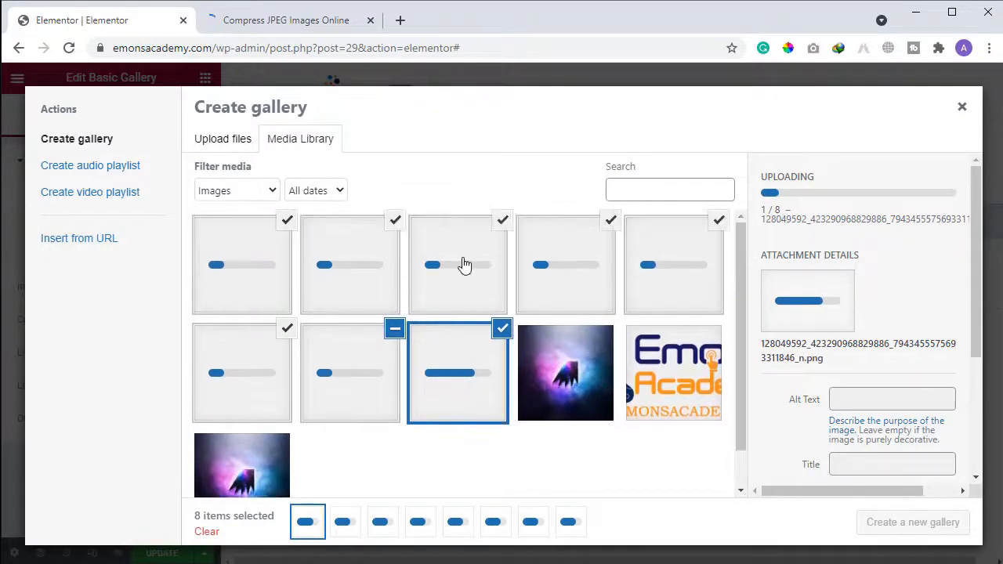
# Step: View the file upload area on compressjpeg.com and return to the Elementor gallery
pyautogui.click(306, 22)
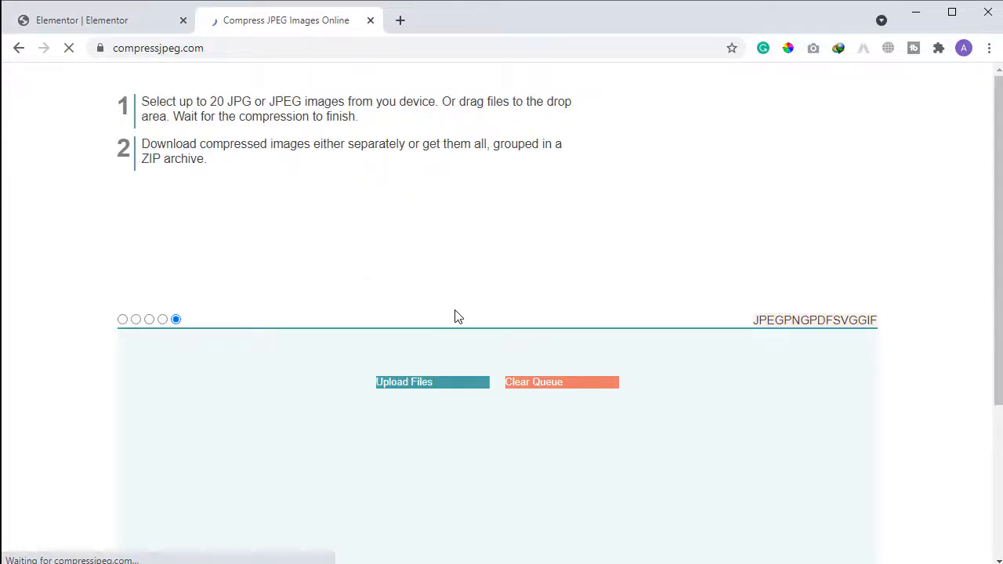
pyautogui.scroll(-2, 504, 290)
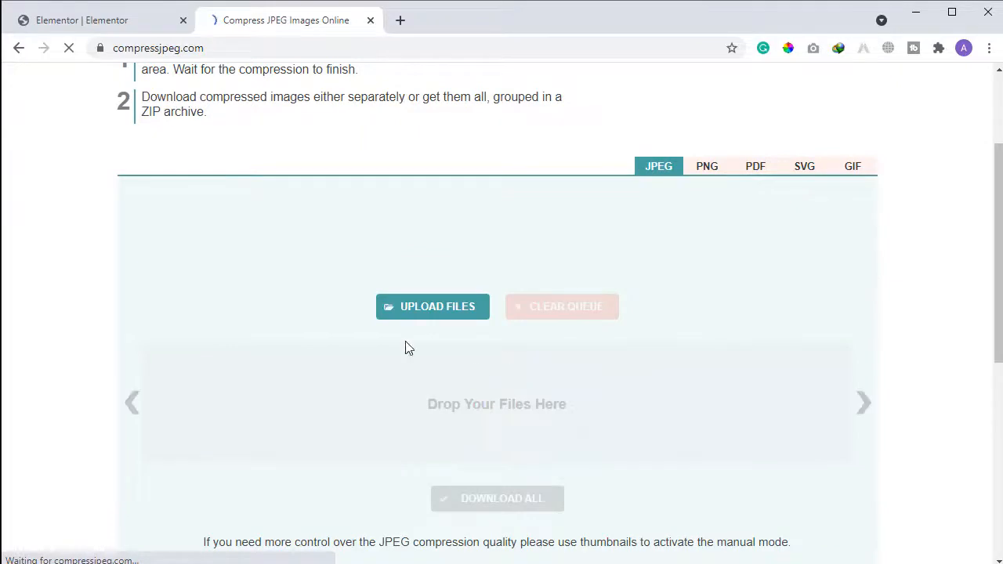
pyautogui.click(82, 31)
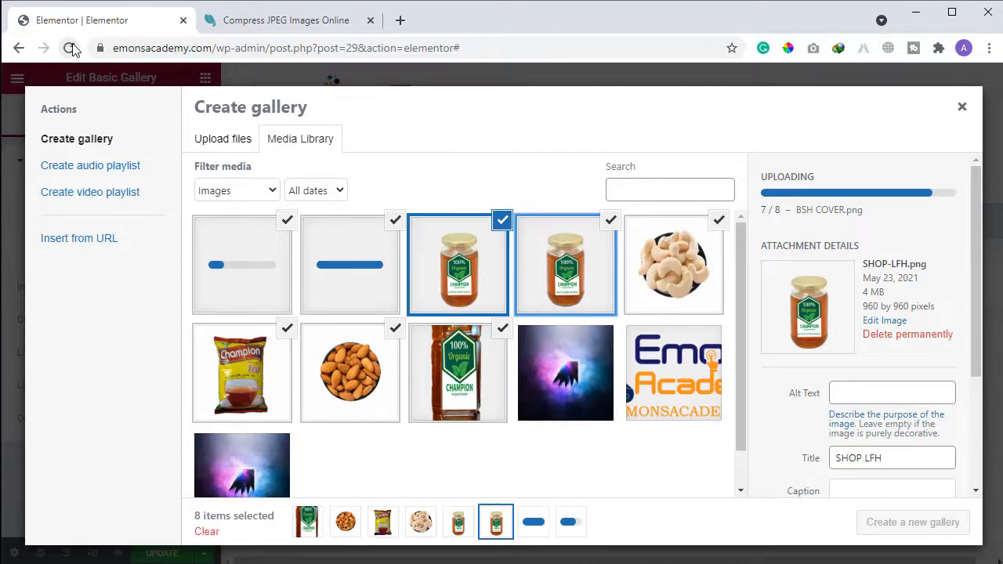
pyautogui.click(219, 21)
pyautogui.click(212, 43)
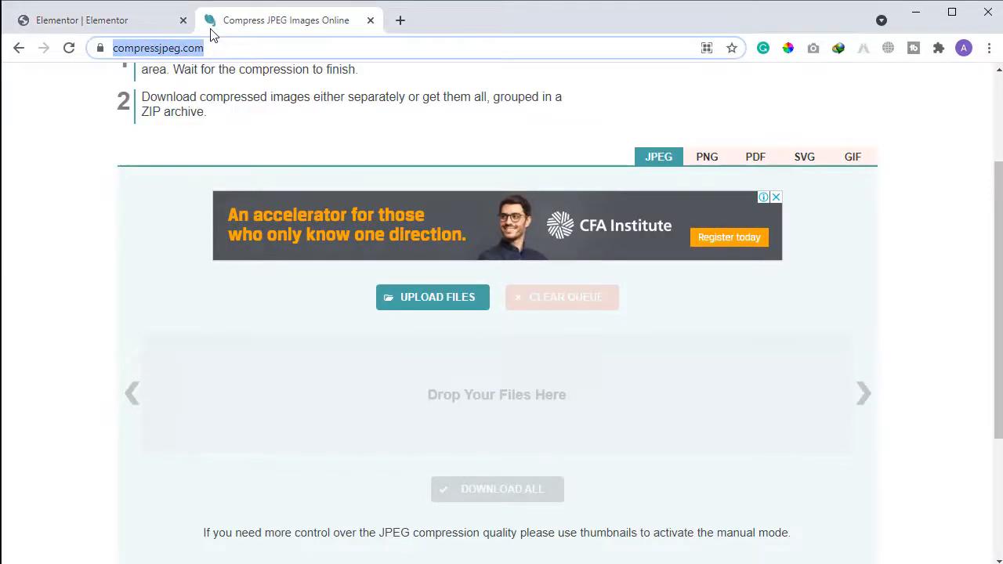
pyautogui.write('co')
pyautogui.press('Return')
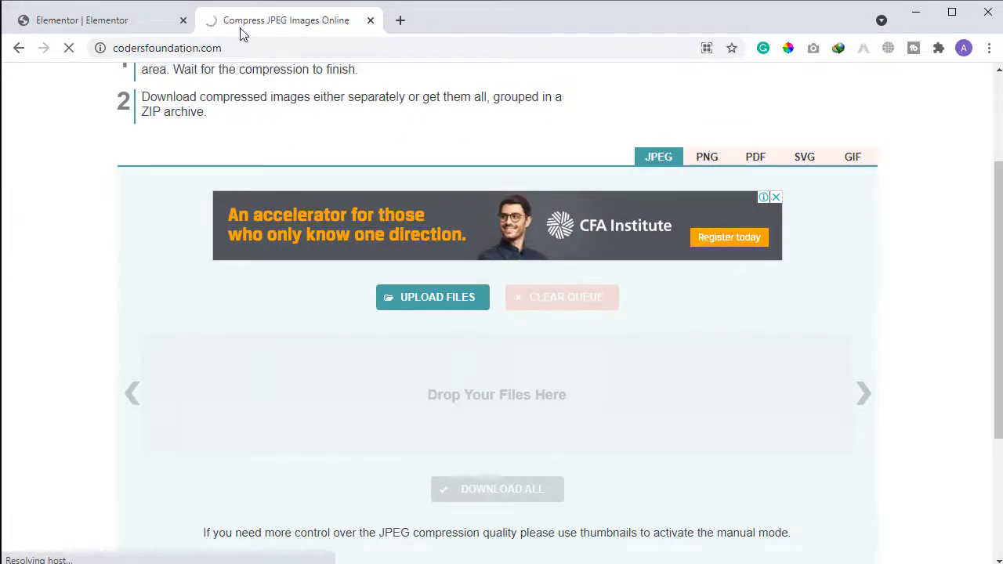
pyautogui.click(369, 21)
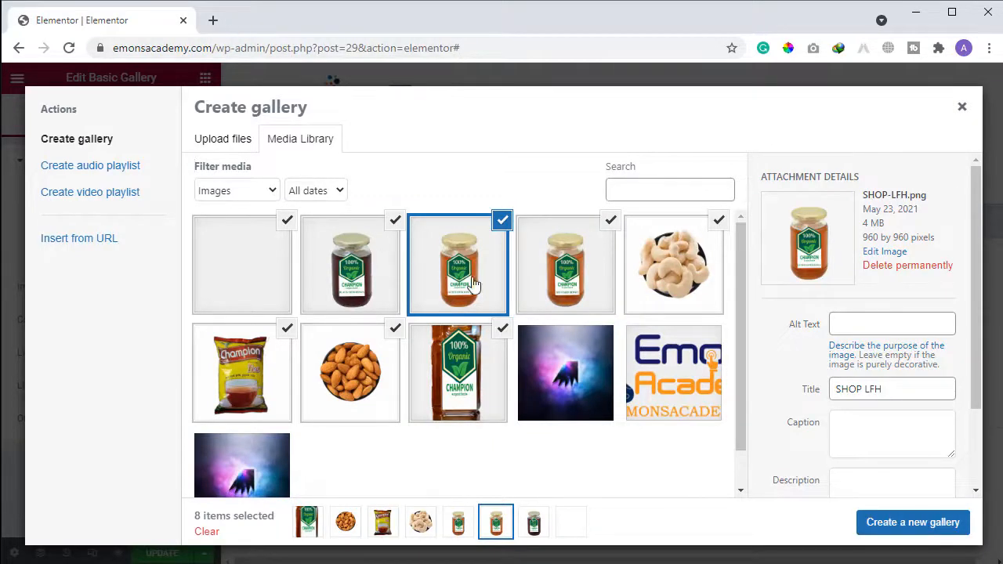
# Step: Create a new gallery from the eight uploaded images and caption the first oil bottle image "Oil"
pyautogui.click(908, 534)
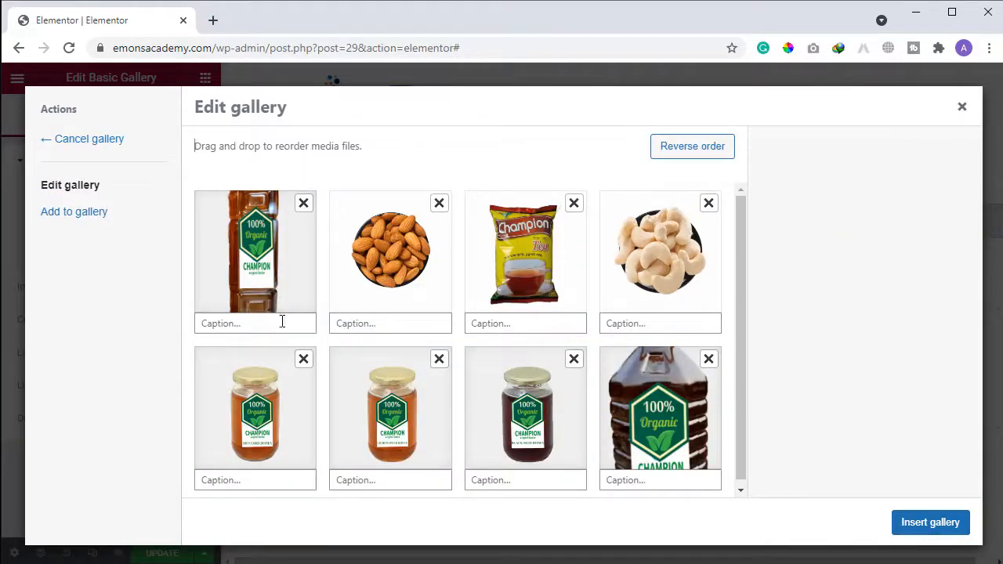
pyautogui.click(246, 330)
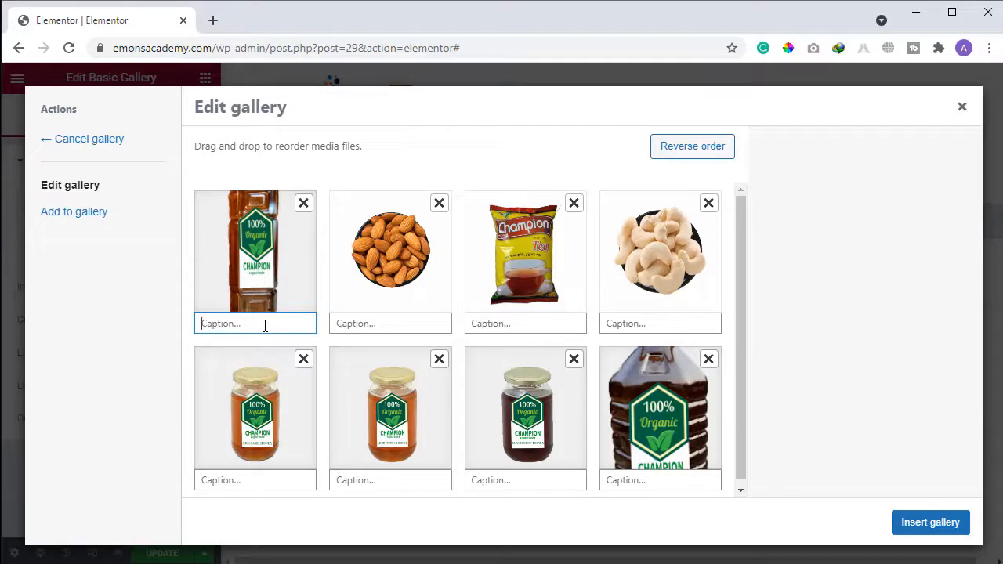
pyautogui.write('Oil')
pyautogui.press('Tab')
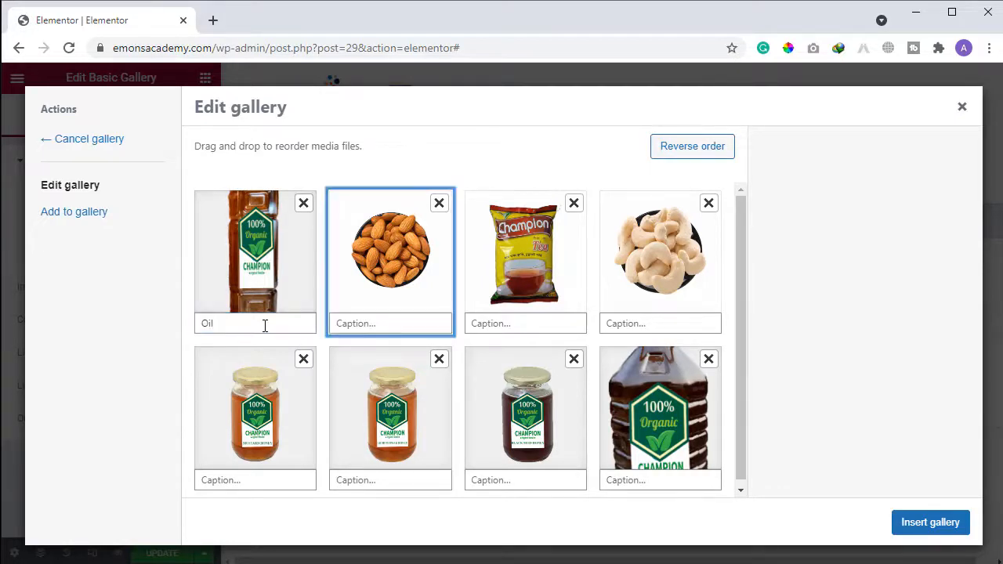
# Step: Caption the almond image "Nut", the tea packet "Tea" and the cashew image "Nut"
pyautogui.click(384, 321)
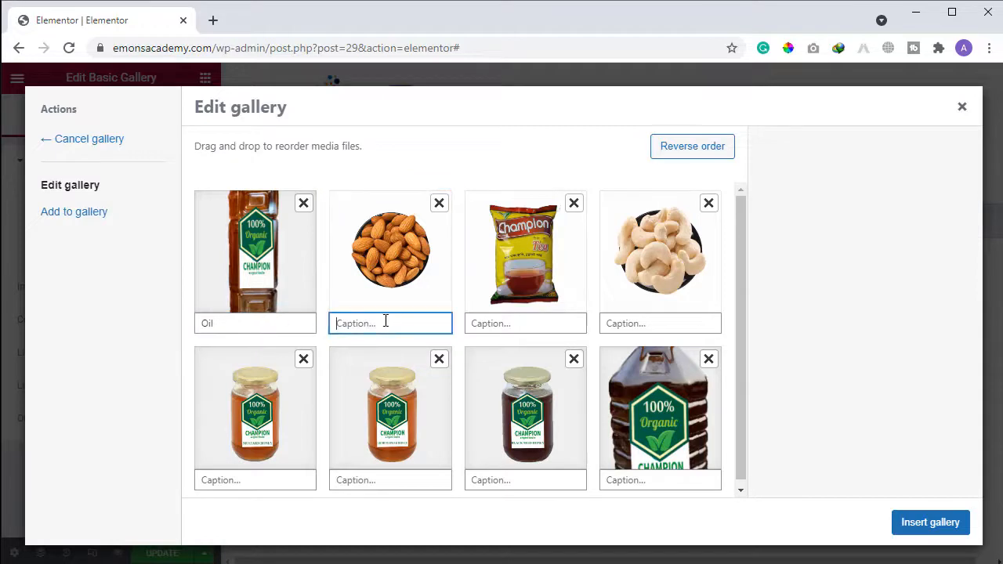
pyautogui.write('Nut')
pyautogui.click(485, 332)
pyautogui.write('T')
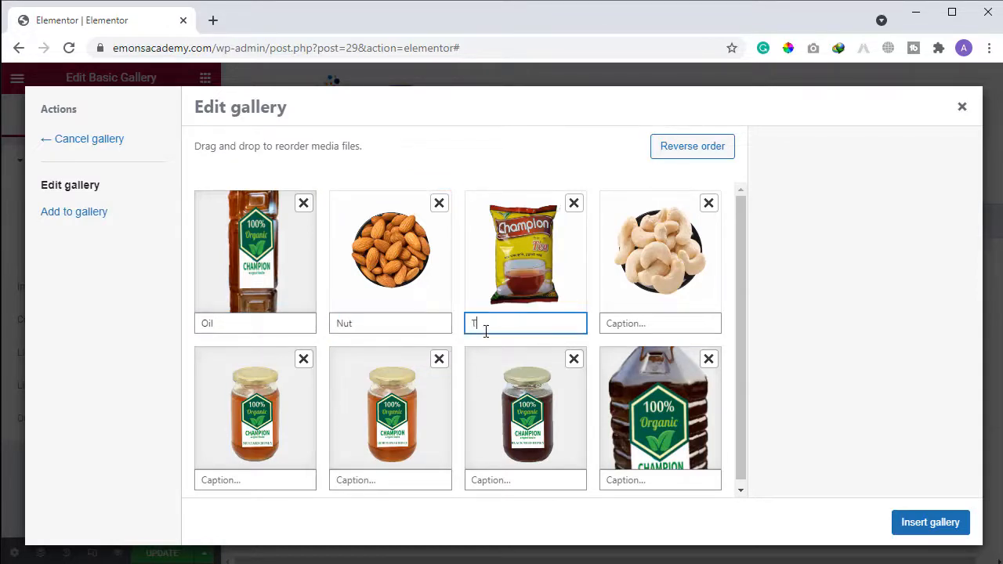
pyautogui.write('ea')
pyautogui.scroll(-1, 649, 481)
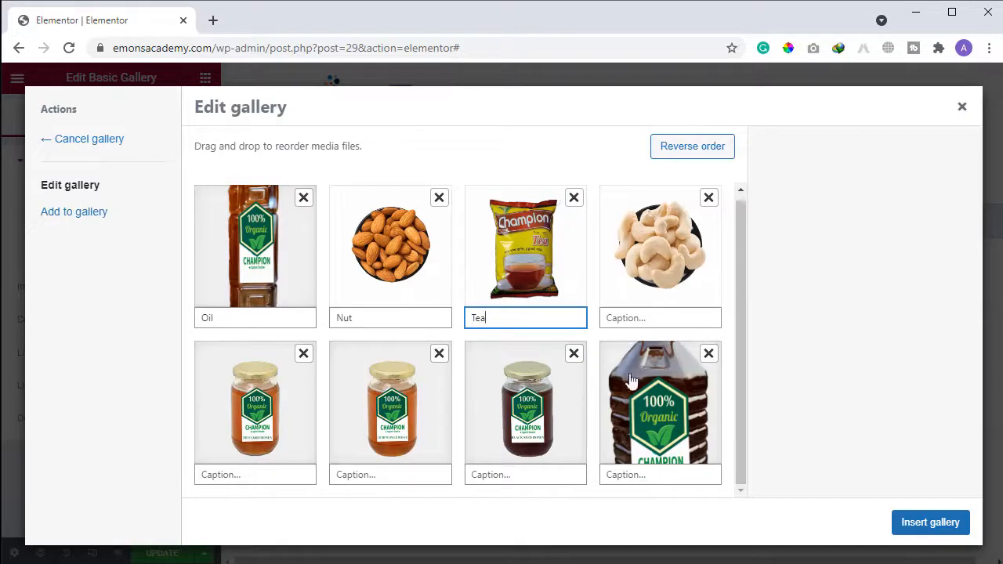
pyautogui.click(639, 318)
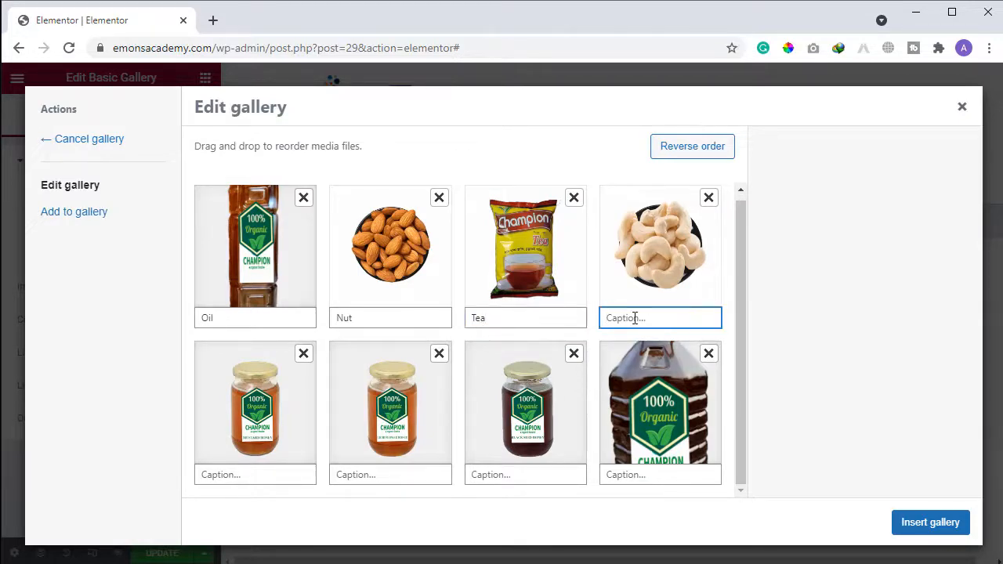
pyautogui.write('Nut')
# Step: Caption the three honey jar images in order "Sweet", "Honey" and "Honey-2"
pyautogui.click(273, 474)
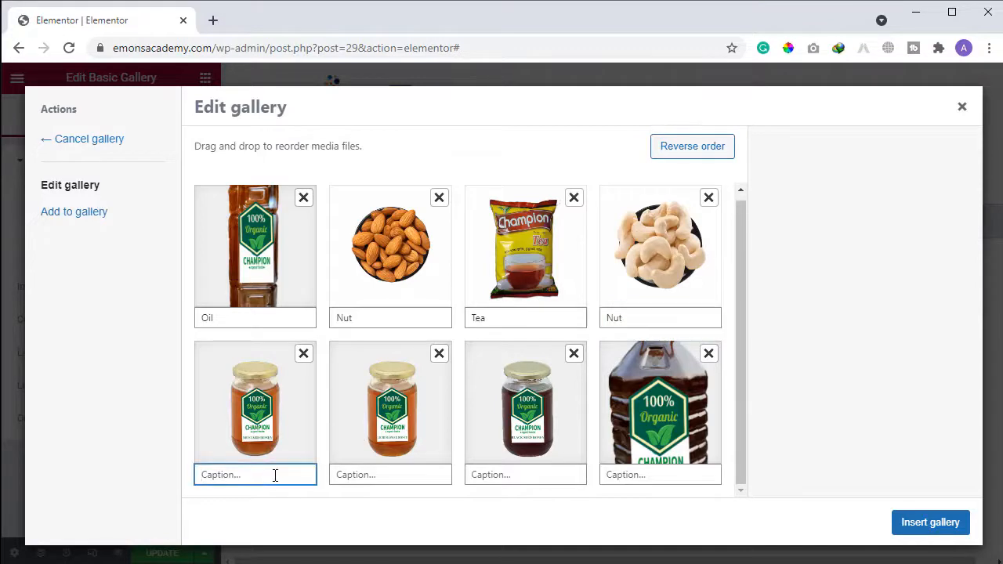
pyautogui.write('Sweet')
pyautogui.click(352, 478)
pyautogui.write('Hon')
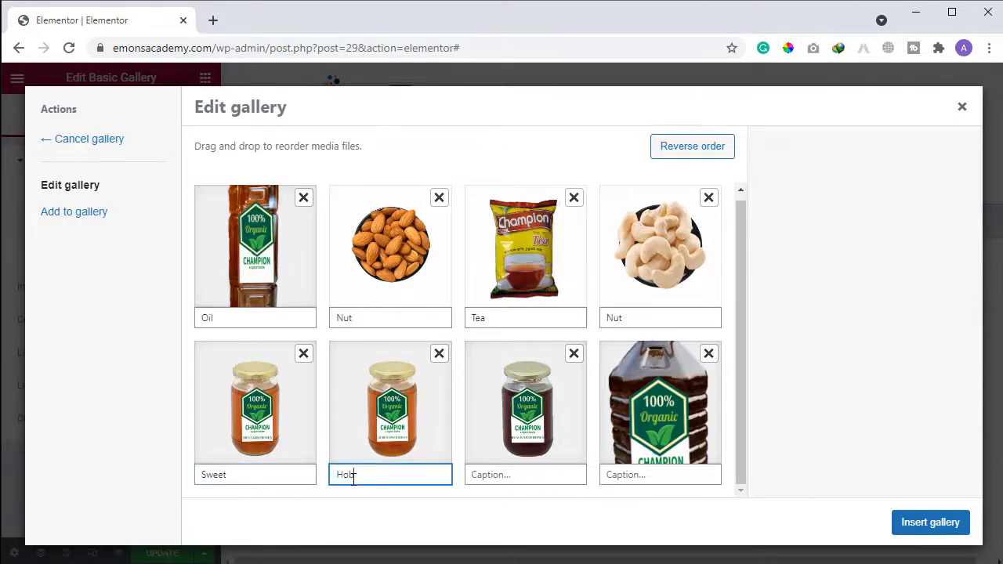
pyautogui.write('ey')
pyautogui.click(508, 470)
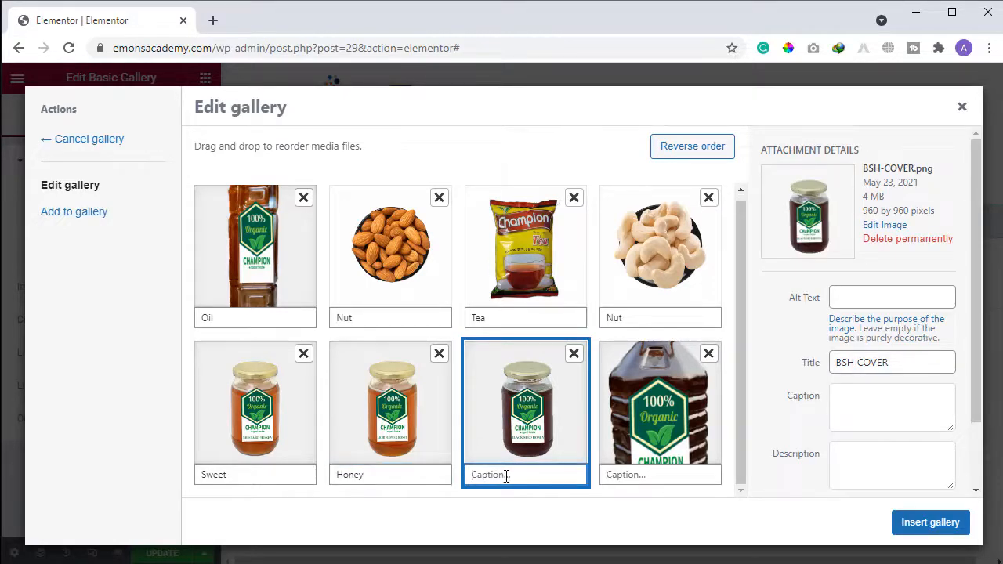
pyautogui.write('Honey-2')
pyautogui.scroll(-2, 898, 495)
pyautogui.scroll(1, 907, 495)
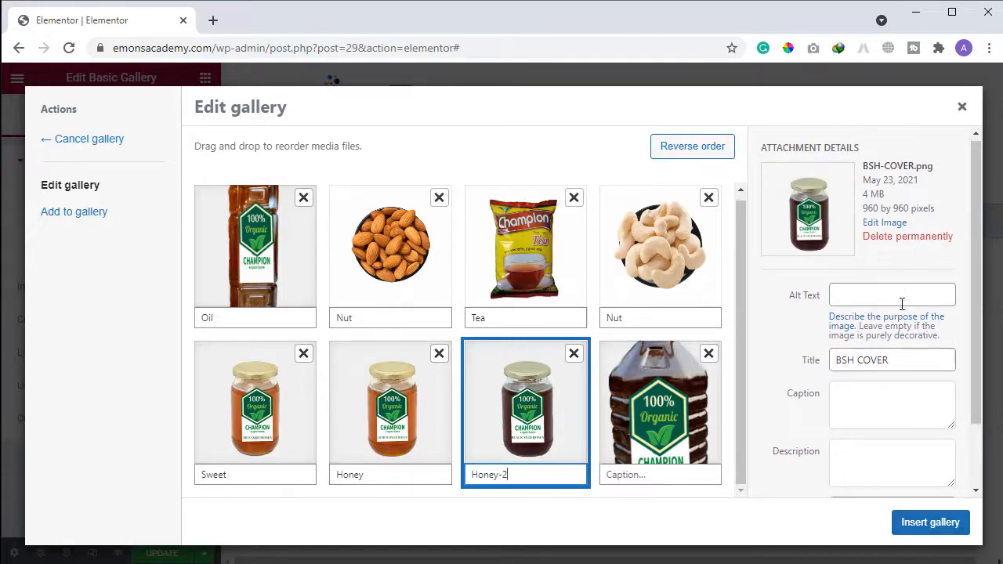
# Step: Insert the gallery of eight captioned product images on the page
pyautogui.scroll(-2, 877, 491)
pyautogui.click(930, 523)
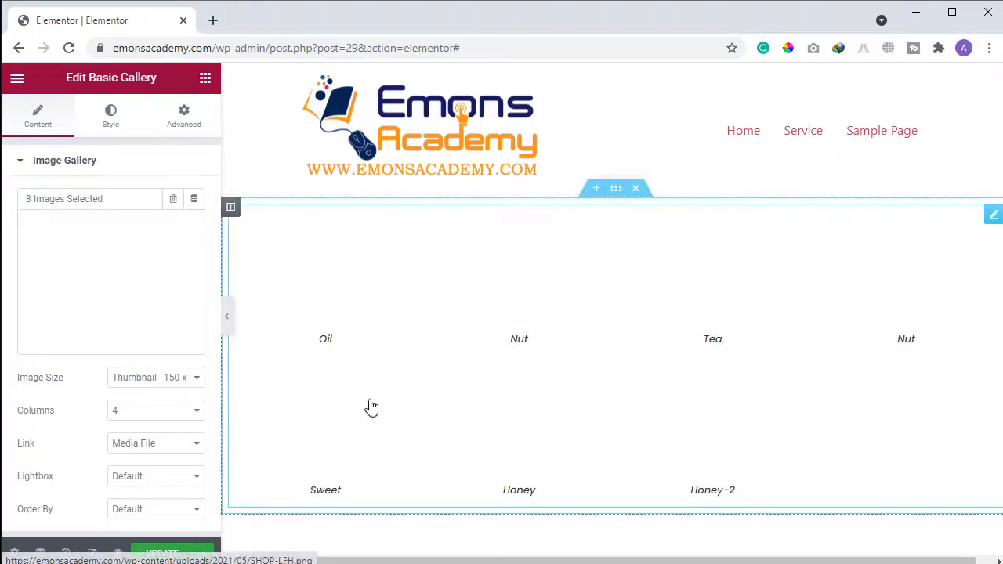
pyautogui.scroll(-1, 297, 441)
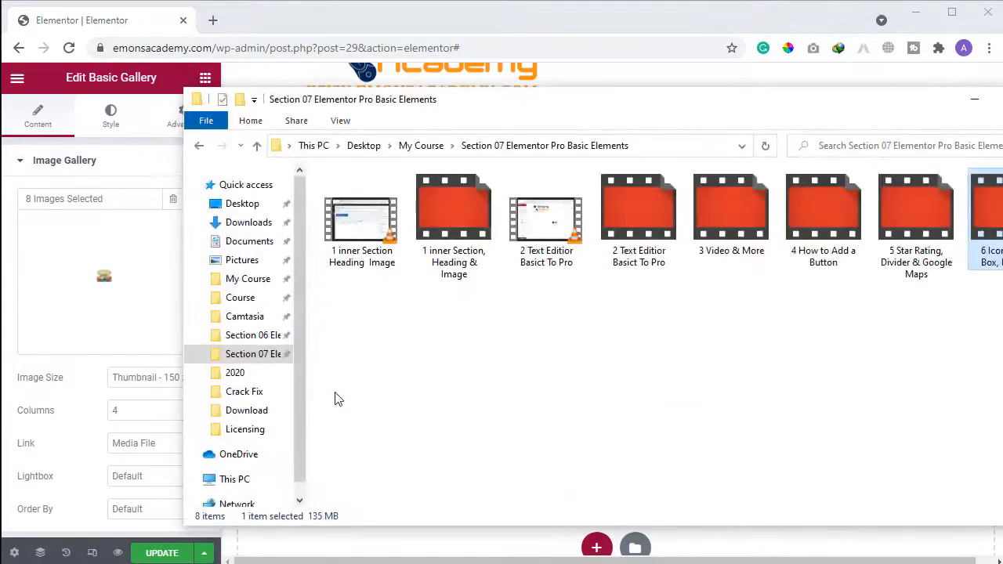
# Step: Check the file sizes of the product images in the Downloads folder and return to the Elementor page
pyautogui.click(248, 223)
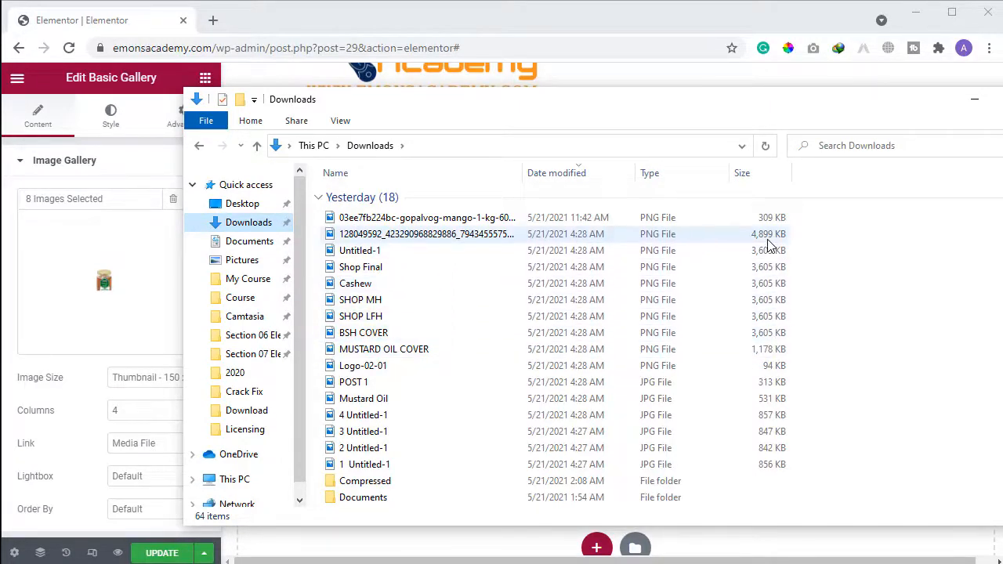
pyautogui.click(980, 99)
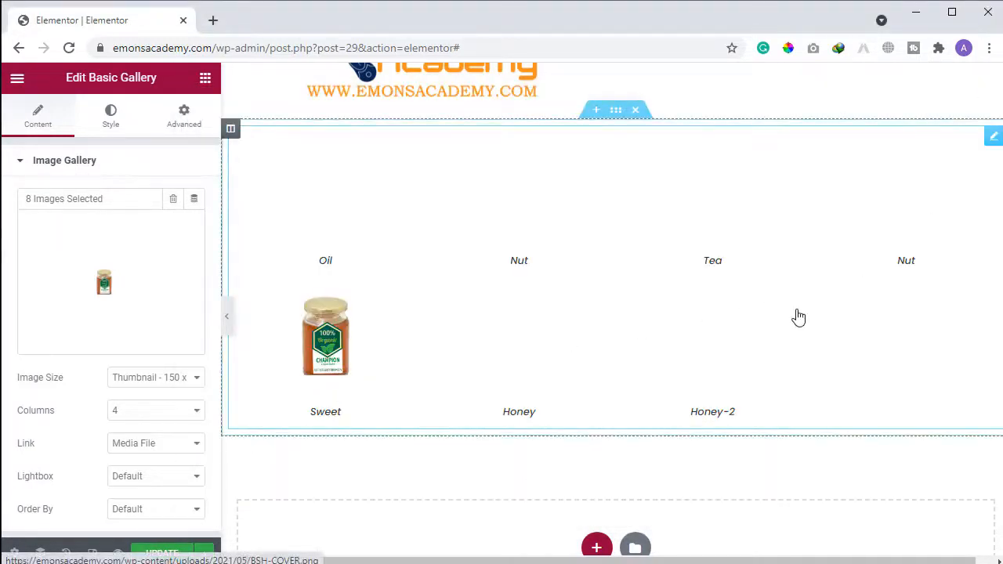
# Step: Set the gallery's columns to 3 and keep its link option on Media File
pyautogui.scroll(-1, 186, 453)
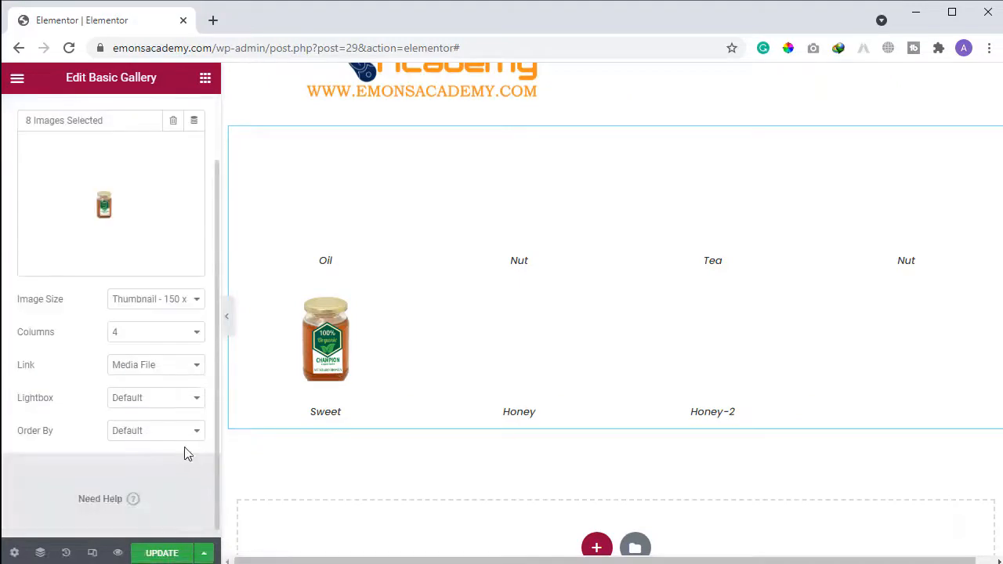
pyautogui.click(151, 329)
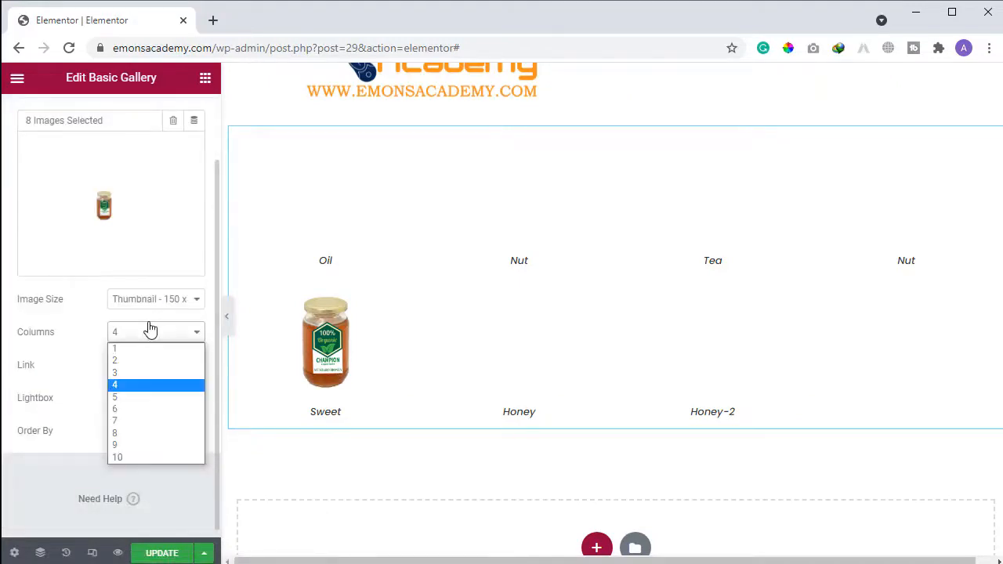
pyautogui.click(141, 374)
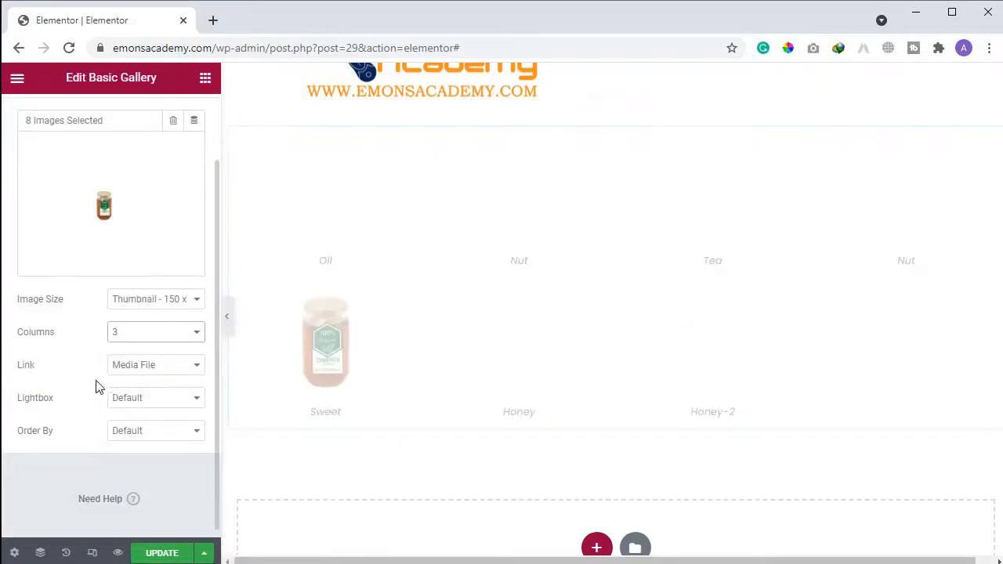
pyautogui.click(146, 372)
pyautogui.click(150, 380)
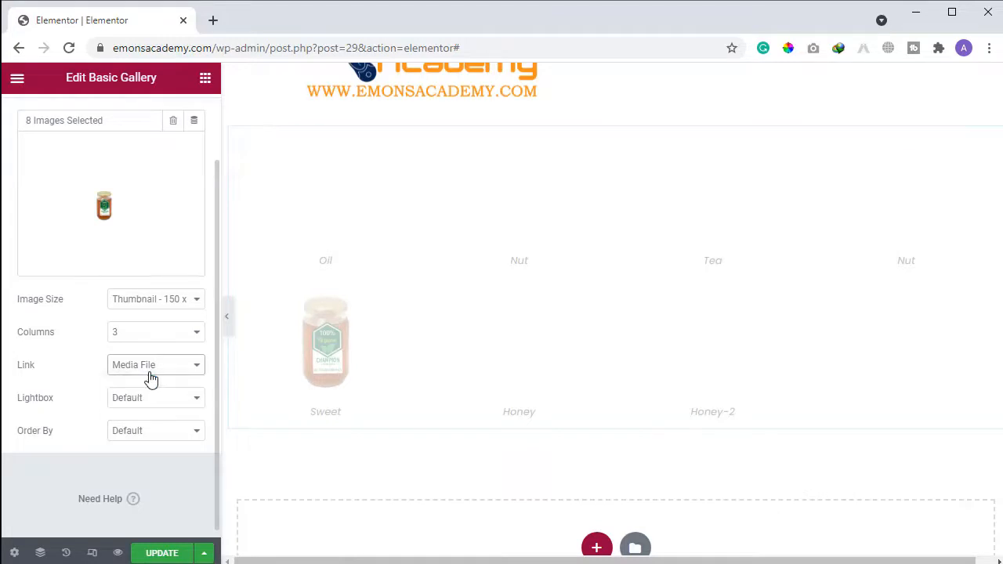
# Step: Examine the gallery's image spacing choices and its caption style settings
pyautogui.scroll(2, 125, 313)
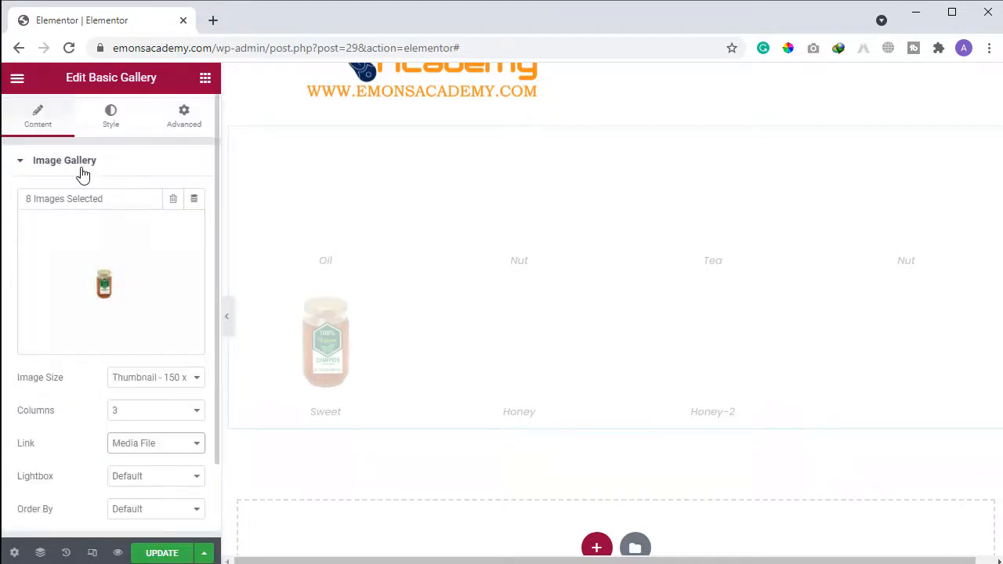
pyautogui.click(111, 125)
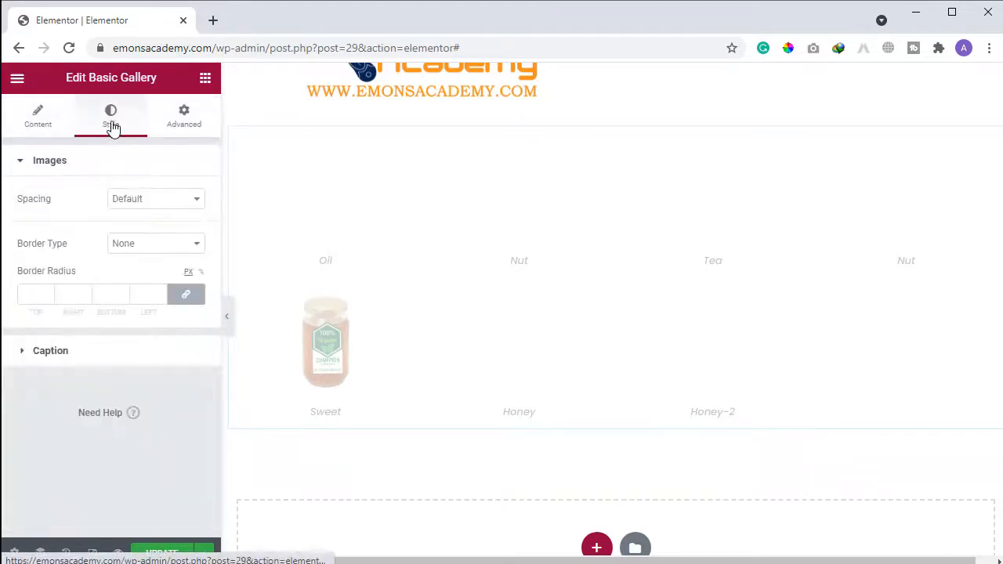
pyautogui.click(147, 198)
pyautogui.click(149, 198)
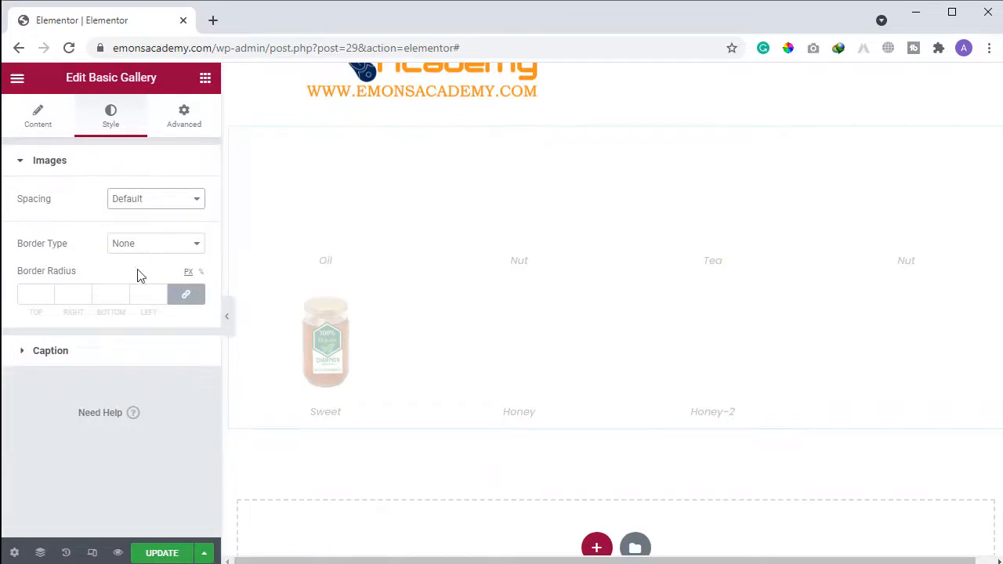
pyautogui.click(78, 351)
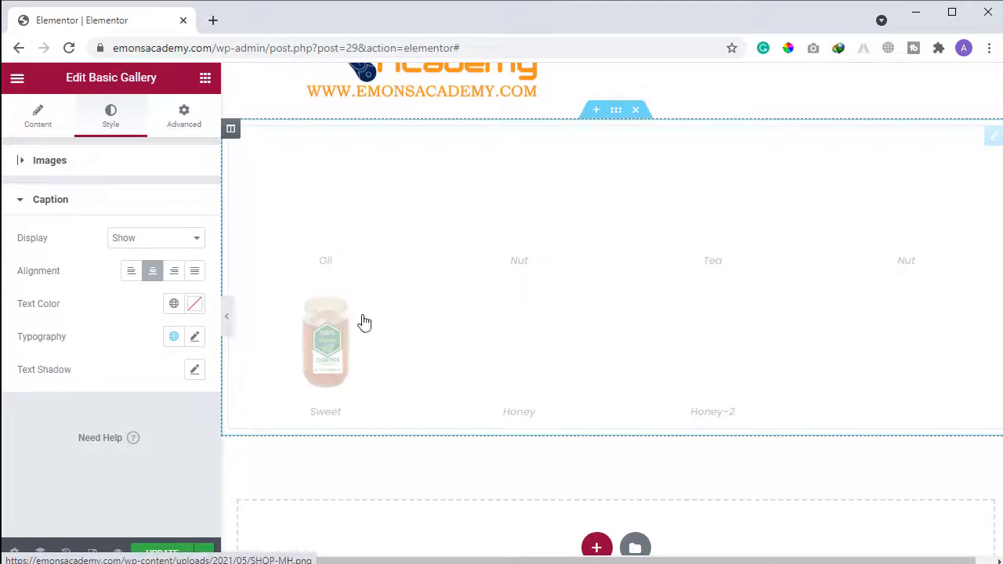
pyautogui.scroll(2, 415, 325)
pyautogui.scroll(-2, 655, 270)
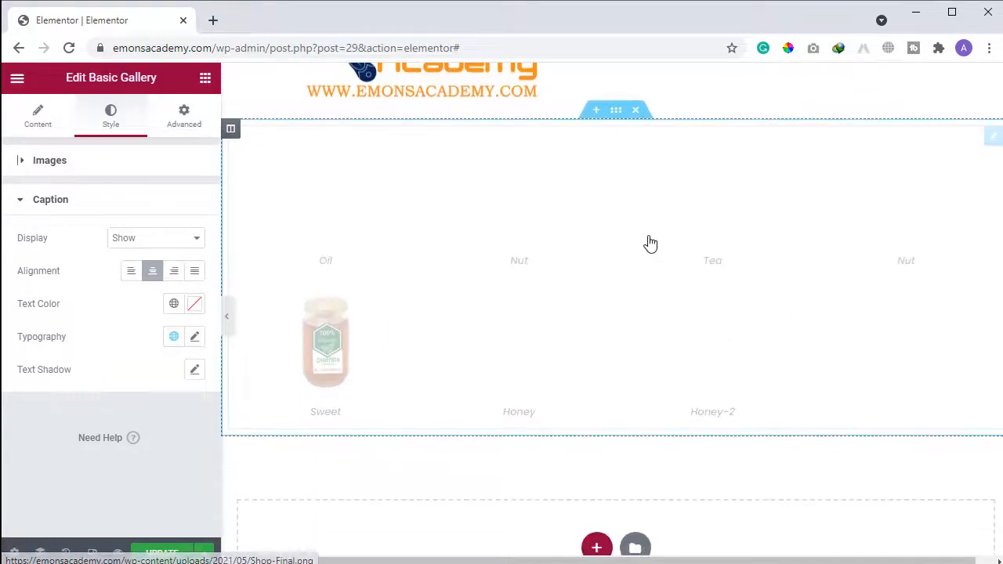